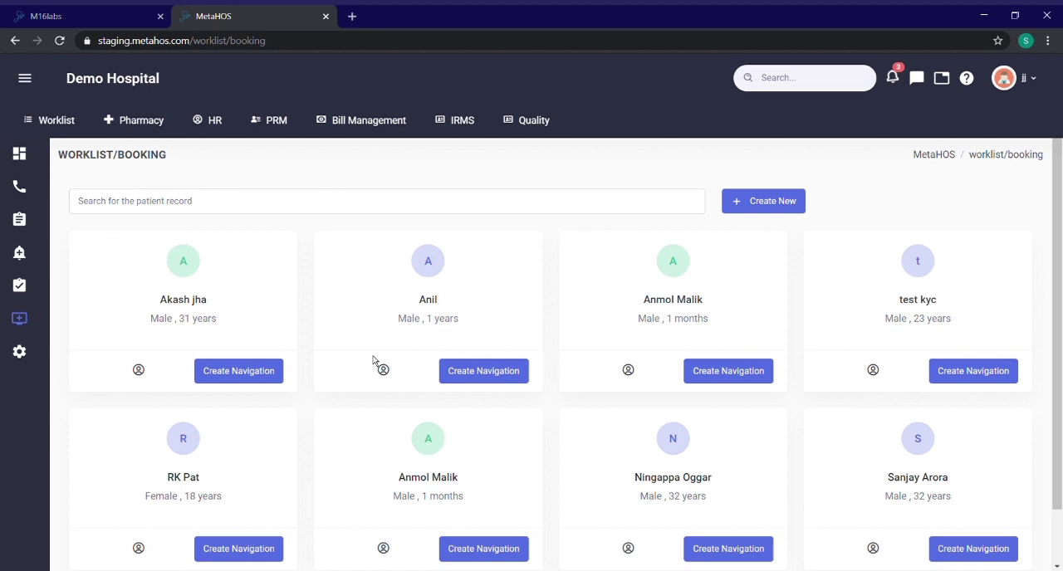
Step: Search the patient records by the patient's first name, and start a new patient record
click(225, 212)
text(sharan)
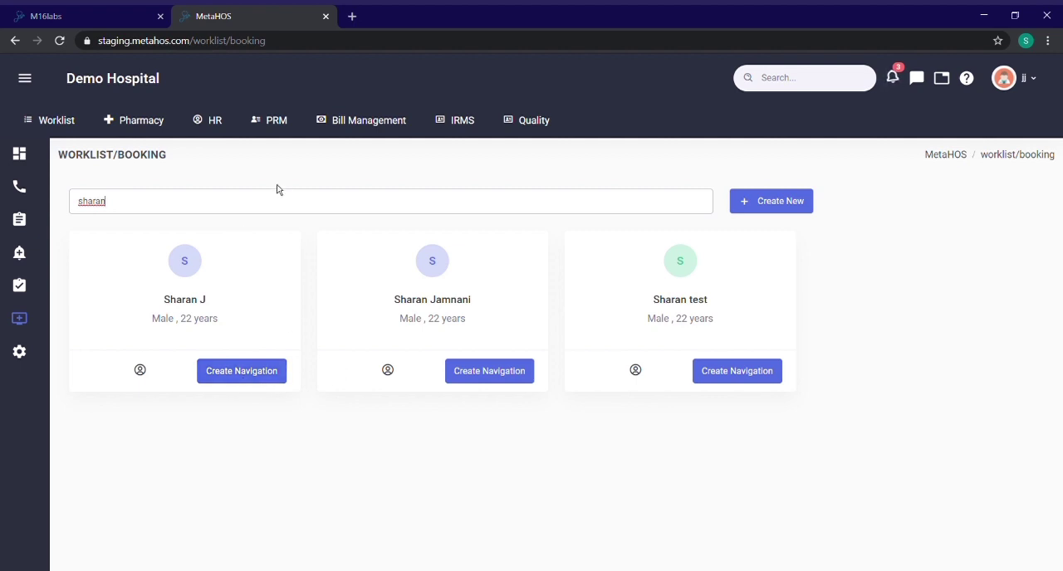
drag(207, 202, 11, 209)
click(770, 210)
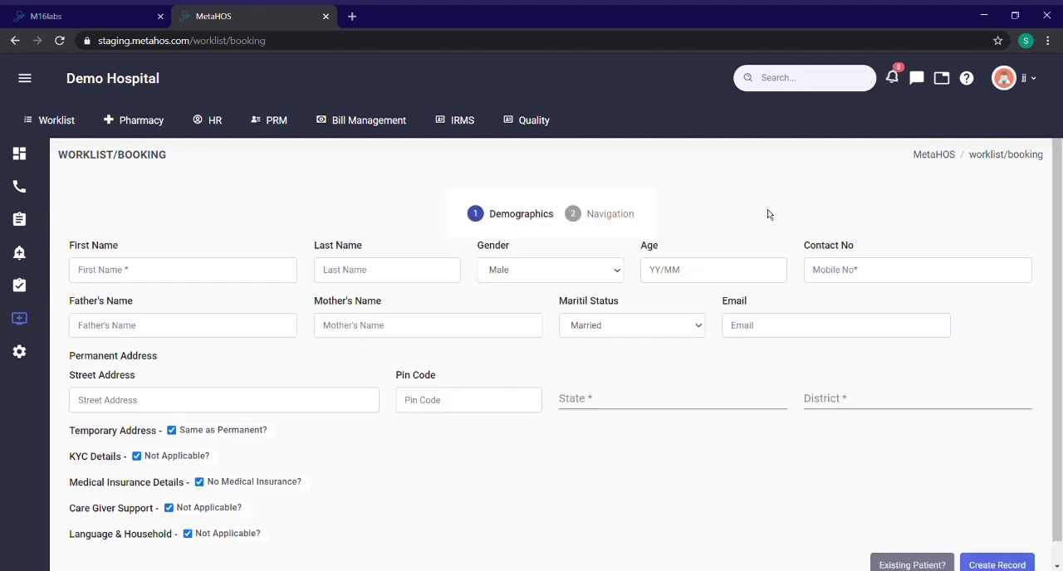
Step: Enter the new patient's first and last names and set the age to 21/00
click(126, 274)
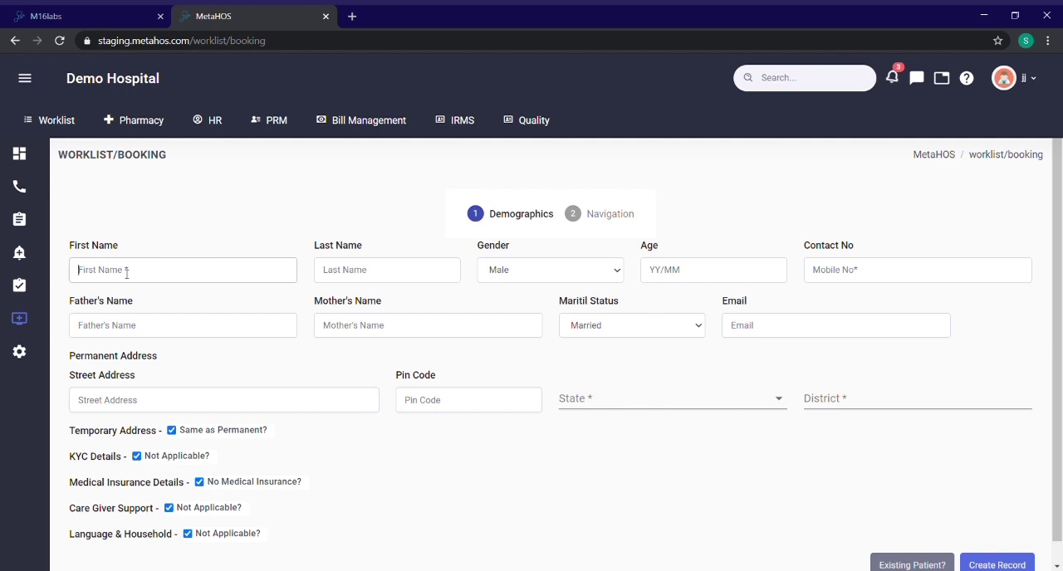
text(Demo)
click(373, 276)
text(Patient)
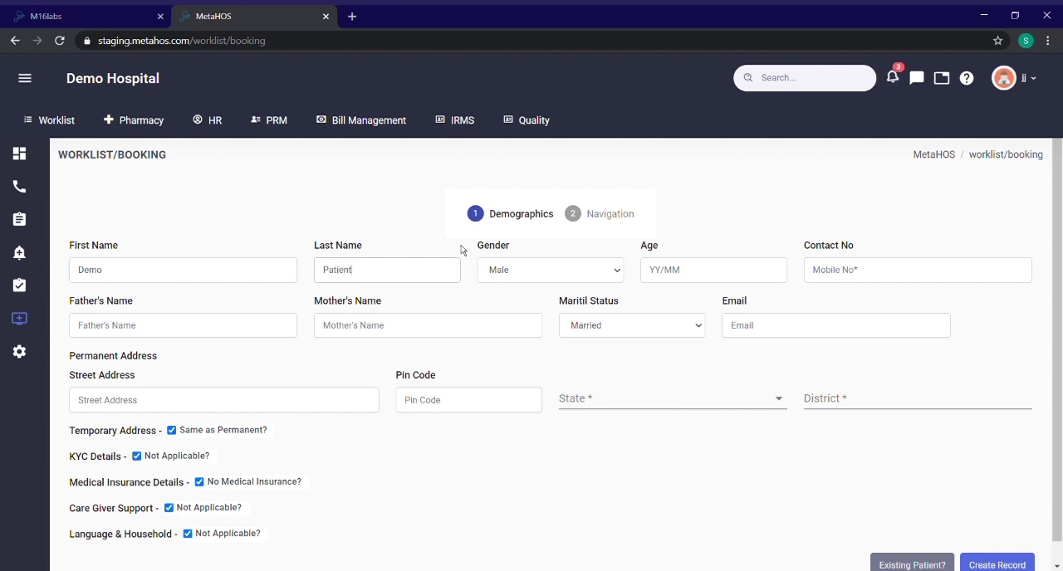
click(679, 282)
text(21/00)
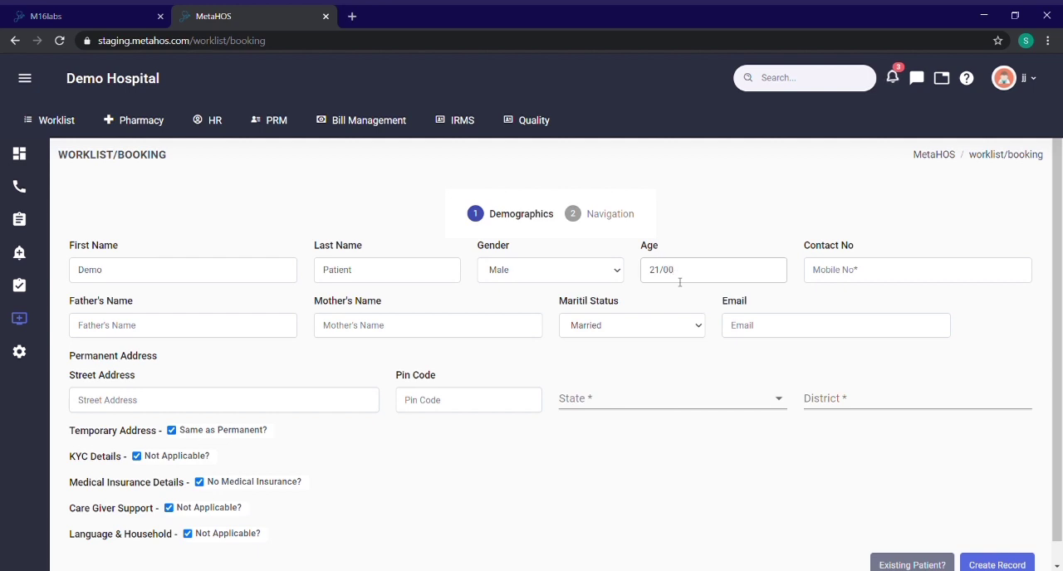
Step: Fill in the patient's contact number and e-mail address
click(875, 271)
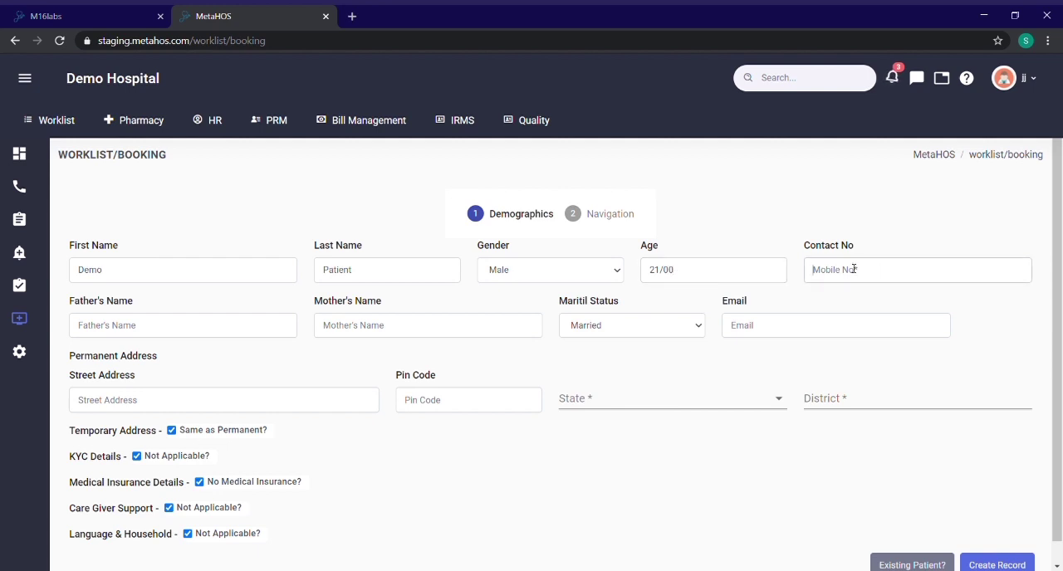
click(833, 331)
click(240, 331)
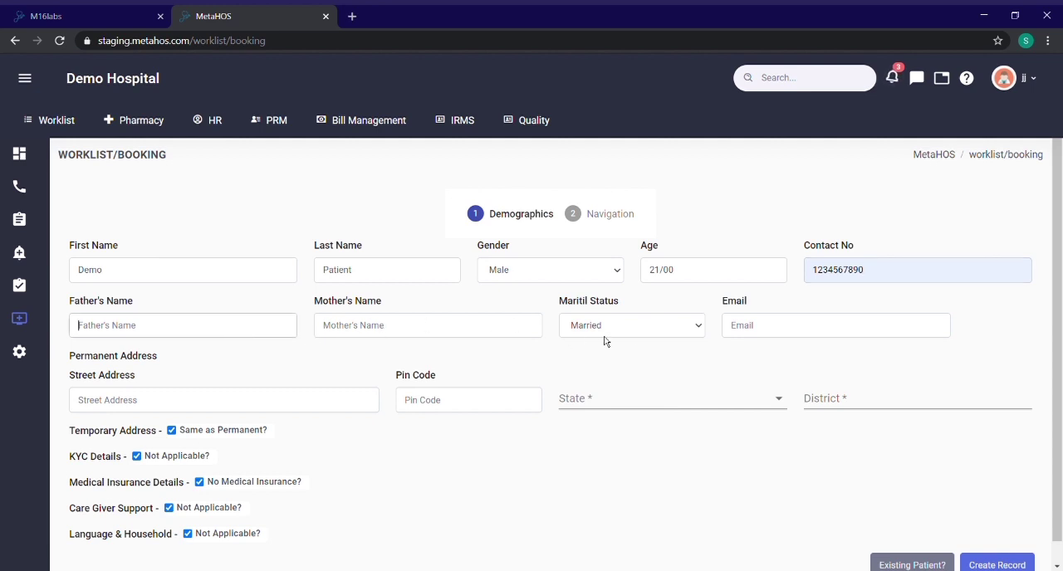
click(771, 337)
text(test@test.com)
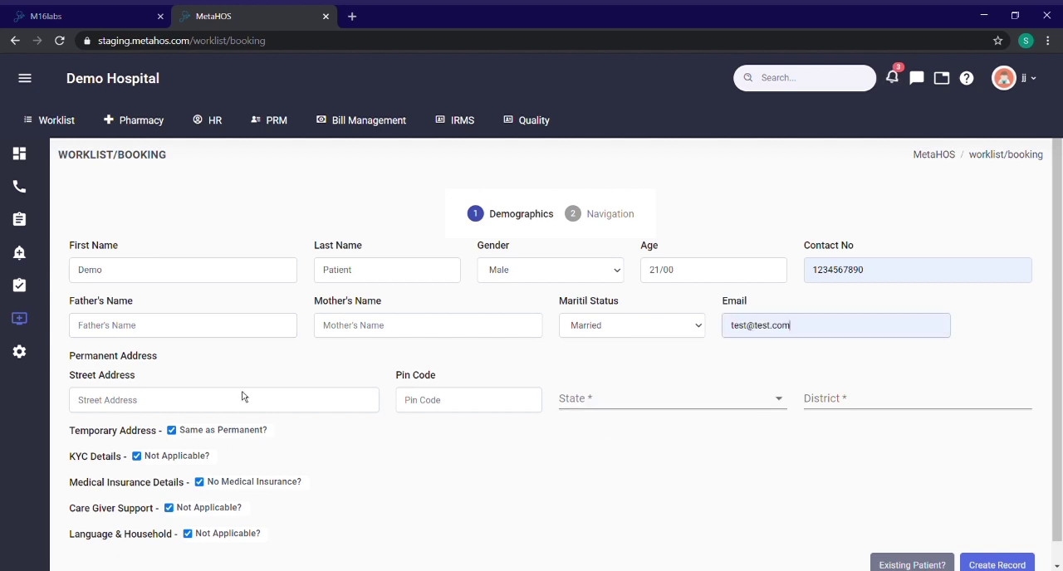
Step: Fill in the patient's permanent street address and postal pin code
click(215, 398)
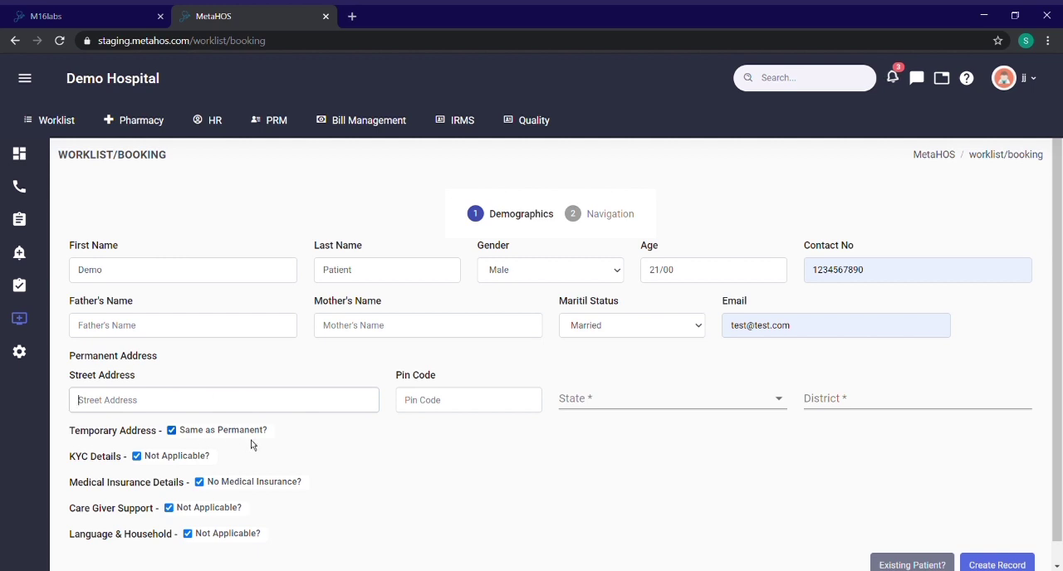
text(test address)
click(456, 408)
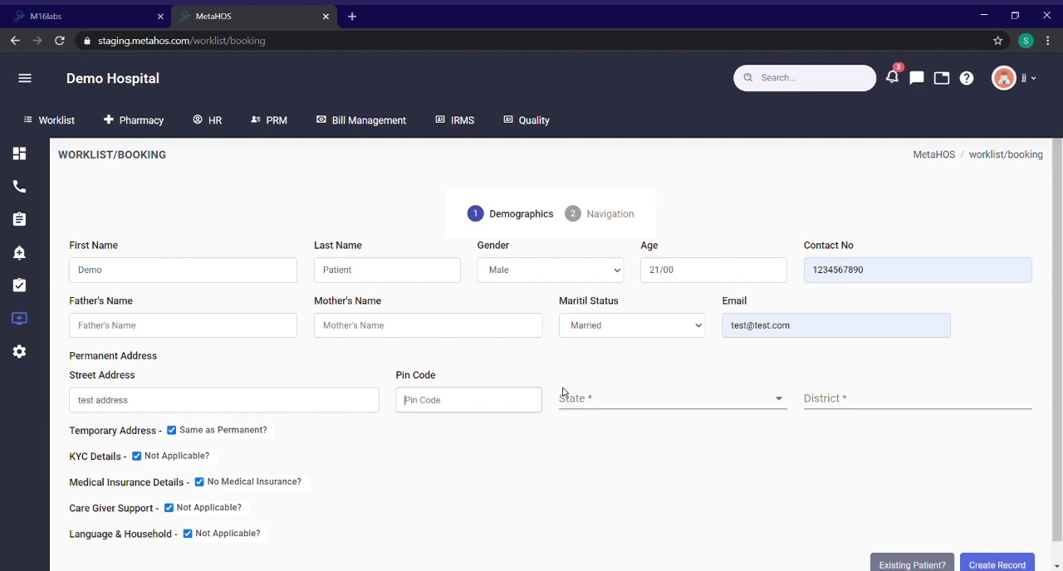
text(590003)
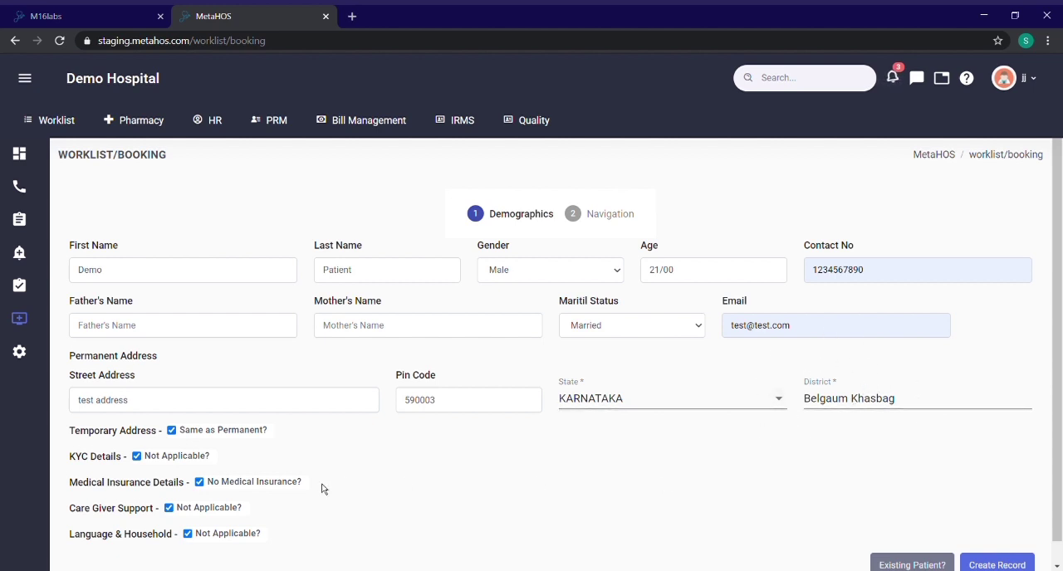
Step: Examine the optional temporary address and KYC fields one after the other, hiding each section again
scroll(386, 361, down, 1)
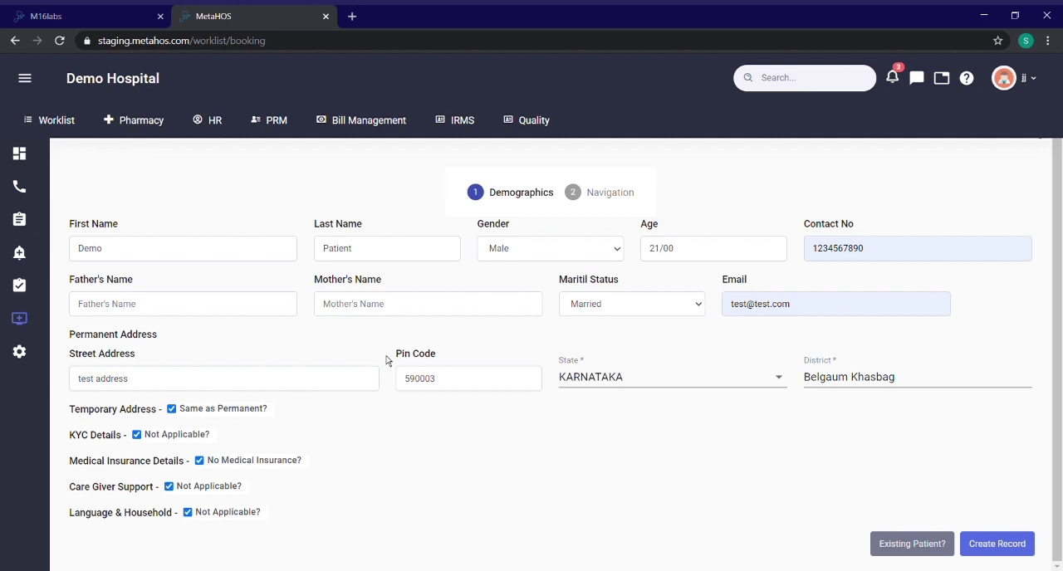
click(178, 412)
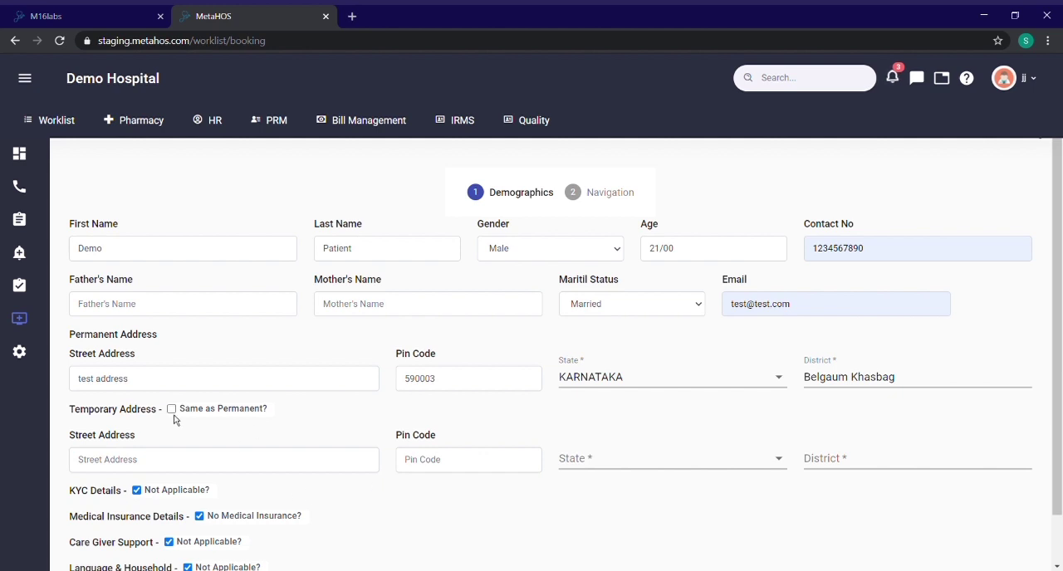
click(171, 412)
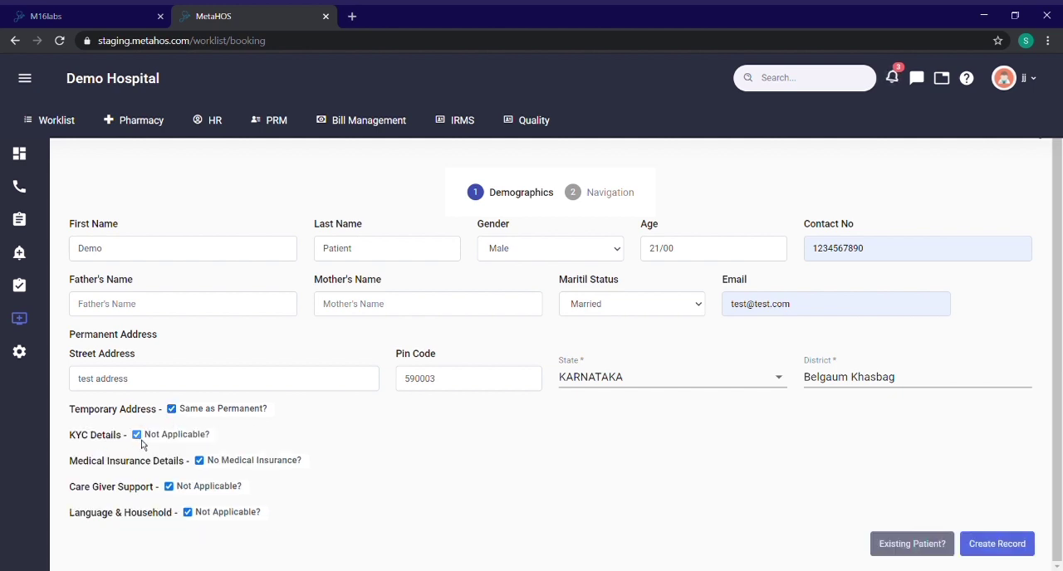
click(137, 434)
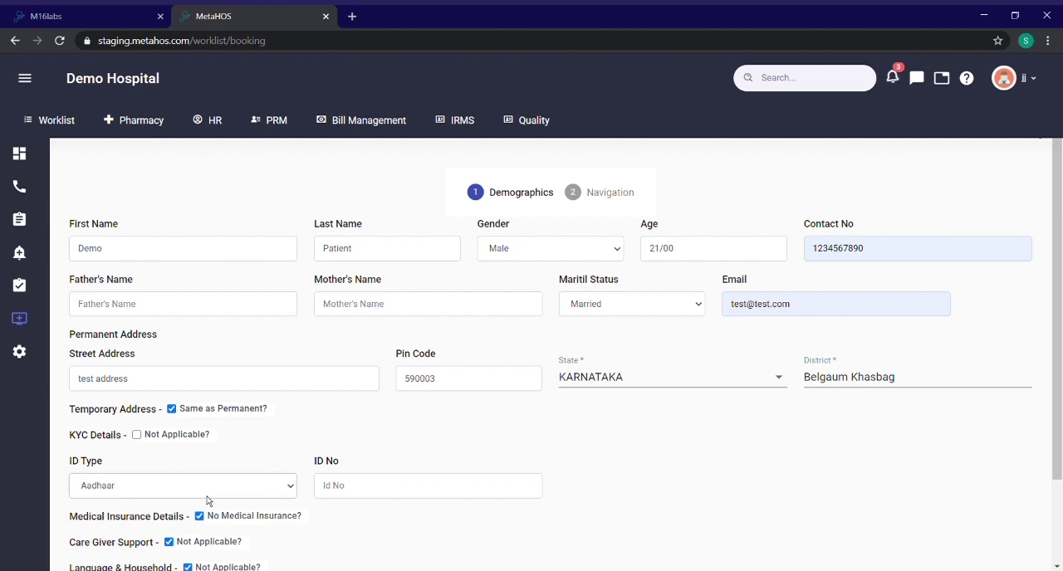
click(137, 435)
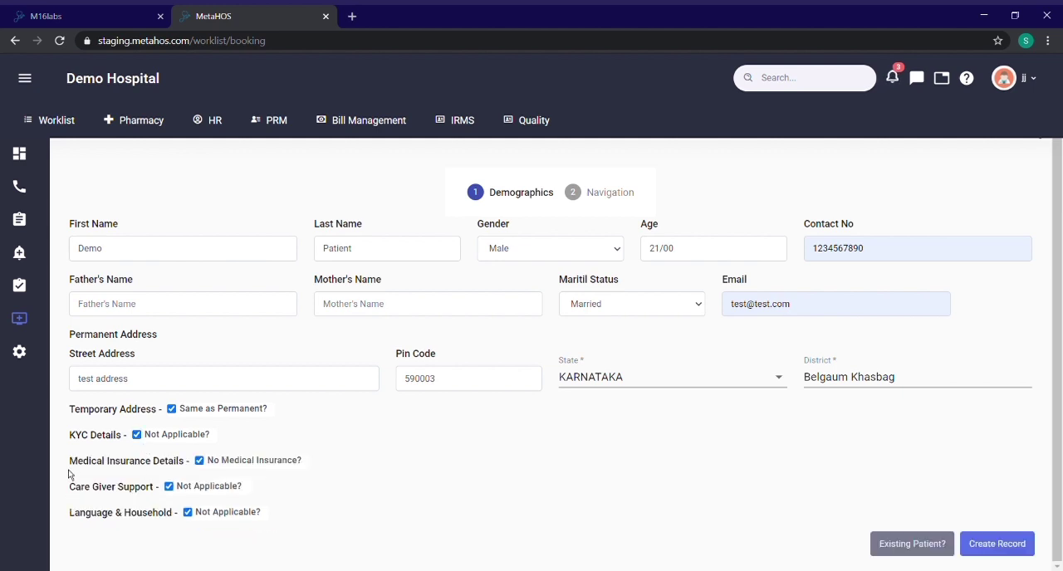
Step: Examine the optional medical insurance and care giver support fields in turn, hiding each section again
click(201, 463)
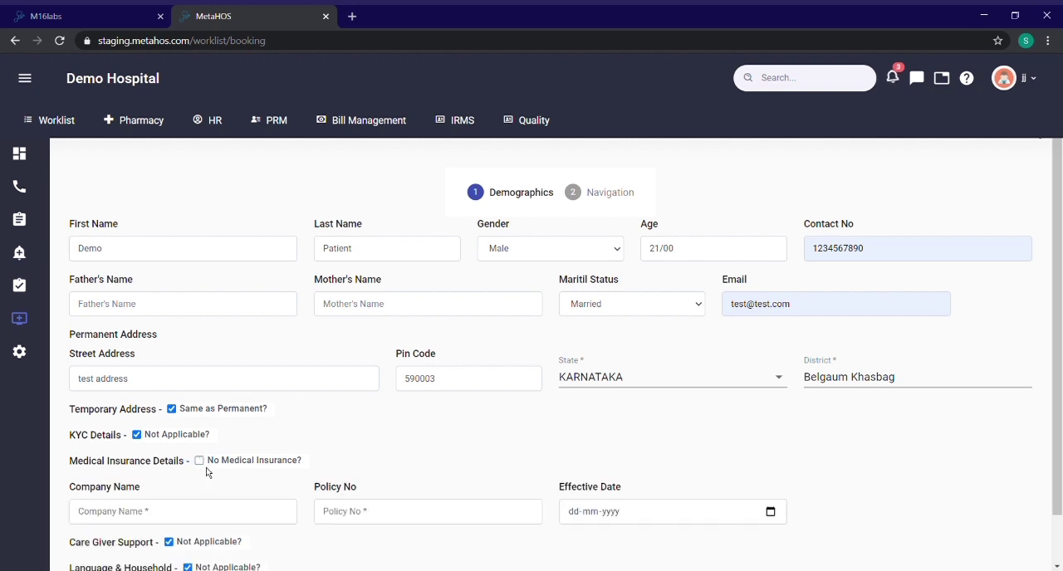
scroll(207, 472, down, 1)
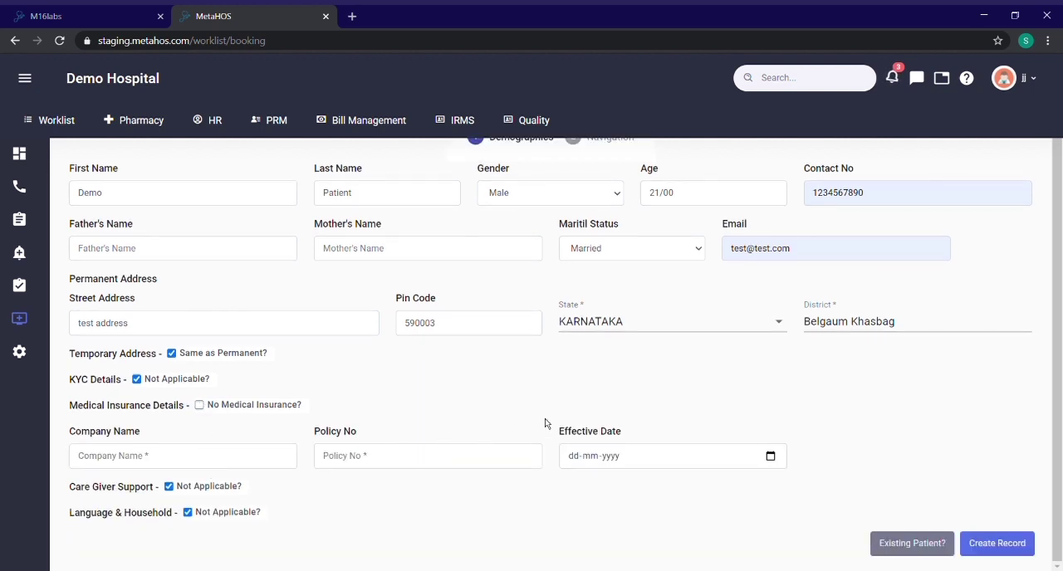
click(207, 406)
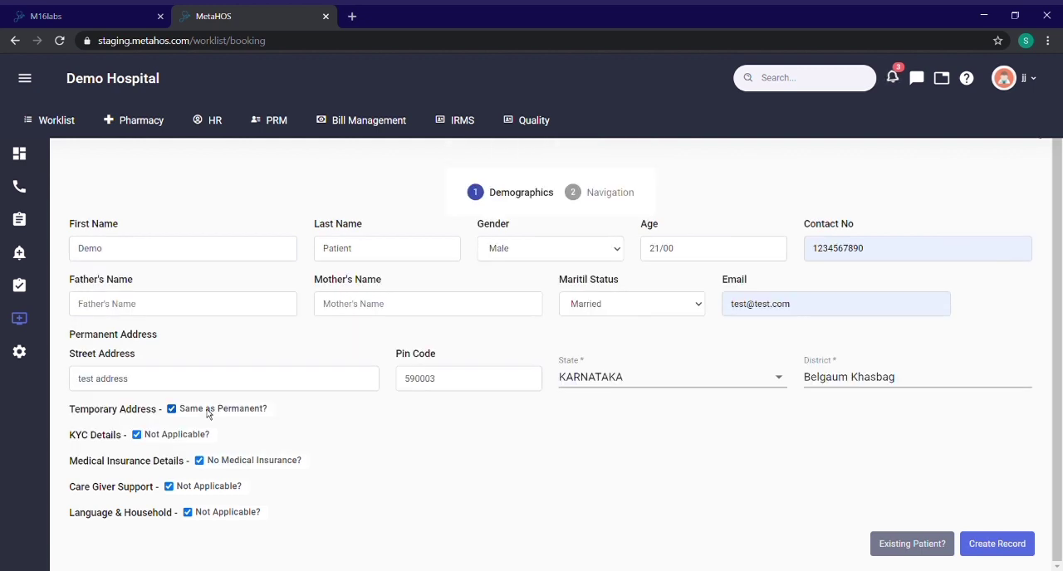
click(169, 488)
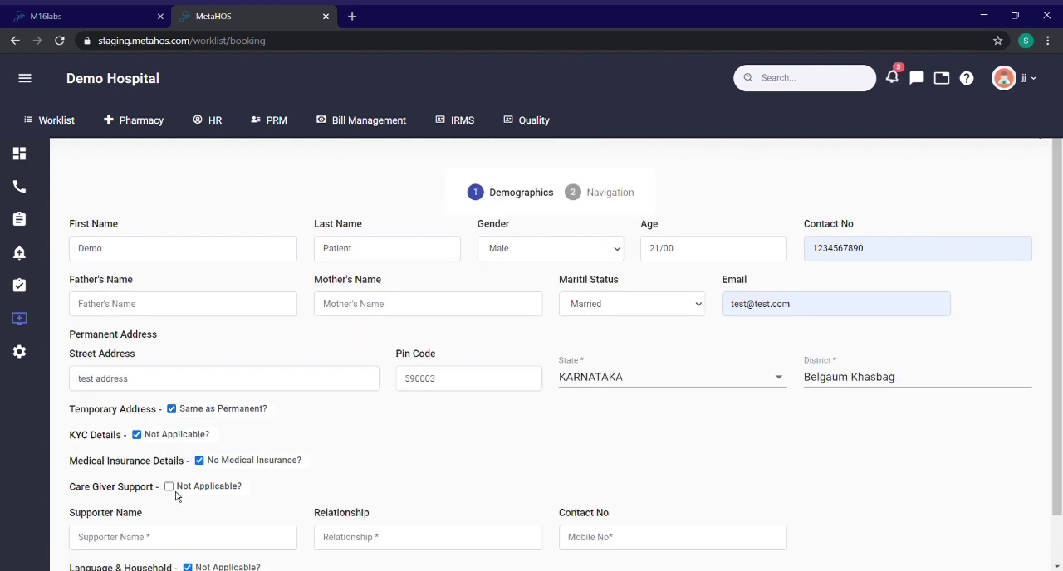
scroll(176, 496, down, 1)
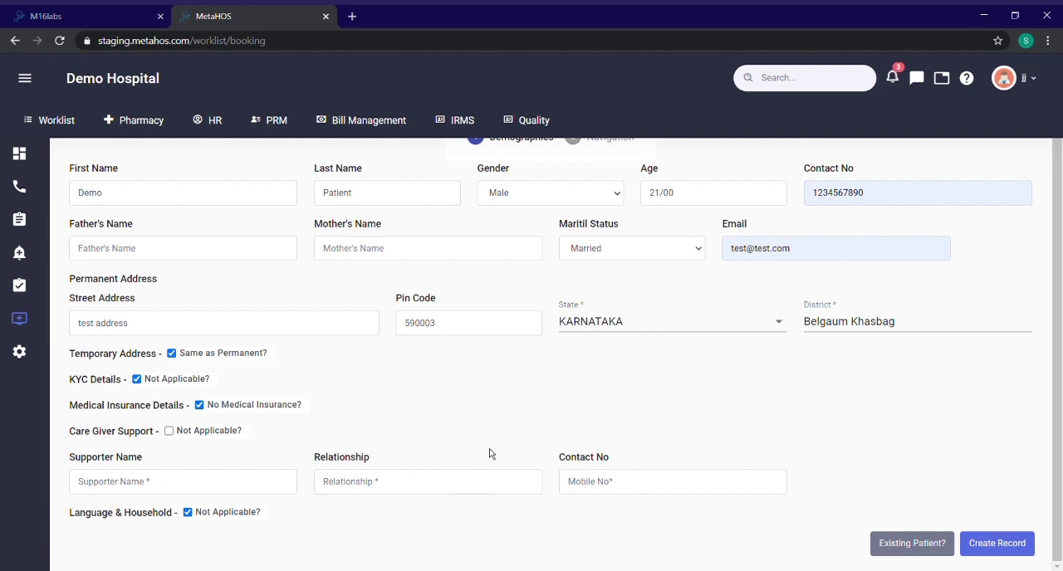
click(169, 432)
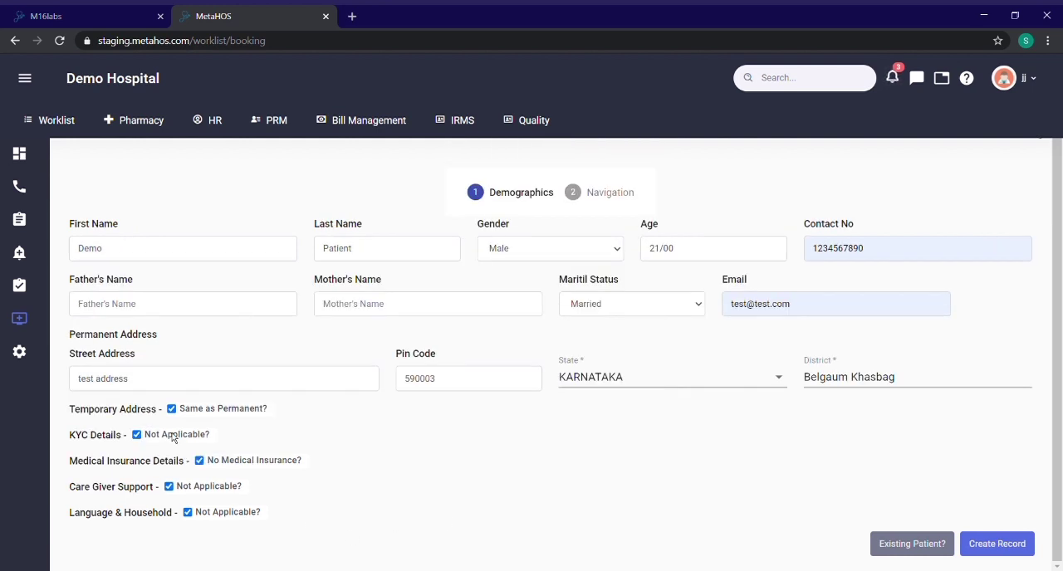
Step: Make the Language & Household section applicable with its default answers and create the patient record
click(188, 513)
scroll(239, 531, down, 1)
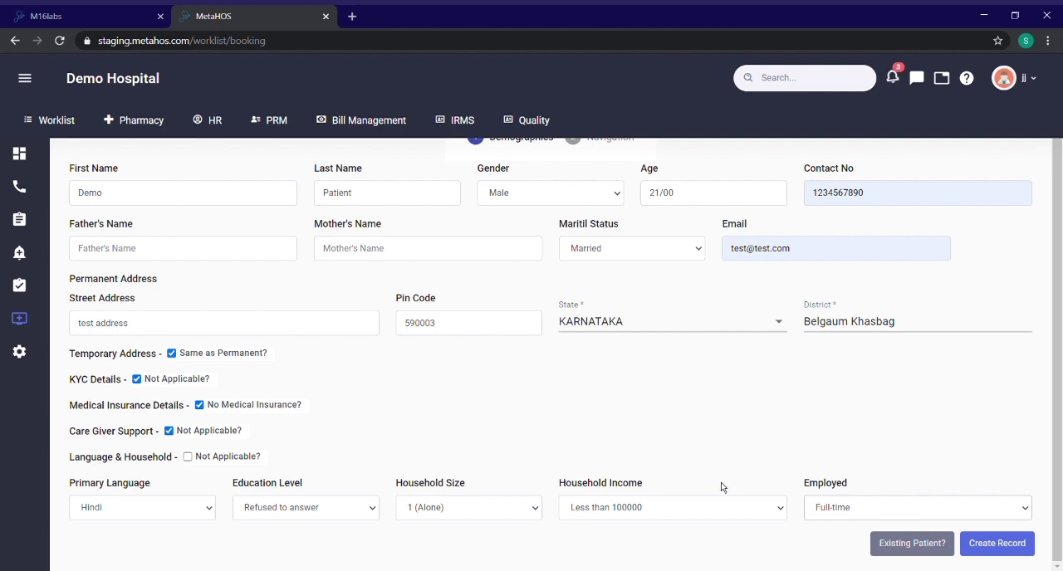
scroll(543, 400, up, 1)
scroll(543, 401, down, 1)
click(997, 543)
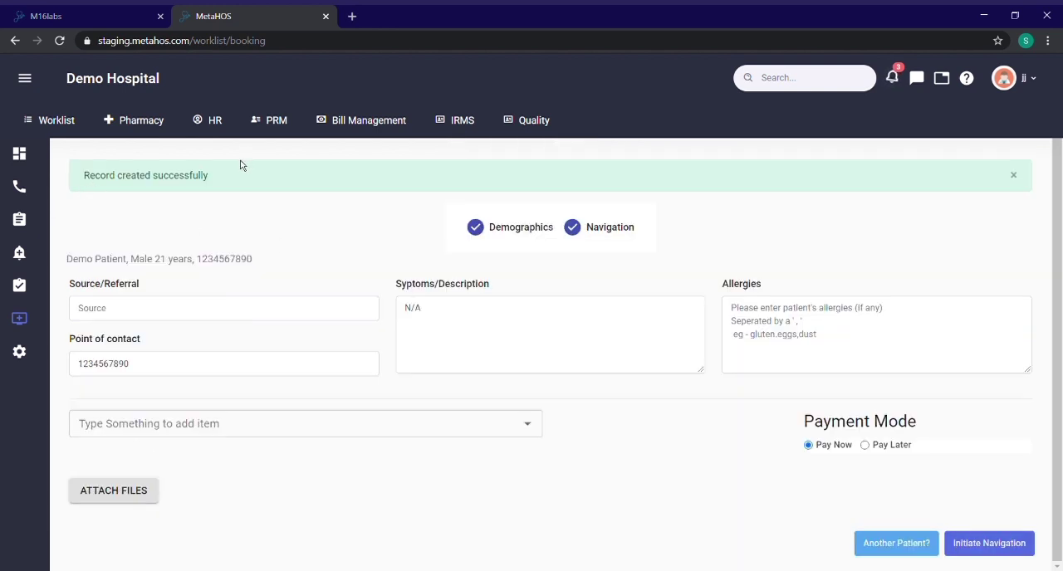
Step: Search the service items for "consultation" and add Consultation to the patient's navigation
click(131, 313)
click(150, 431)
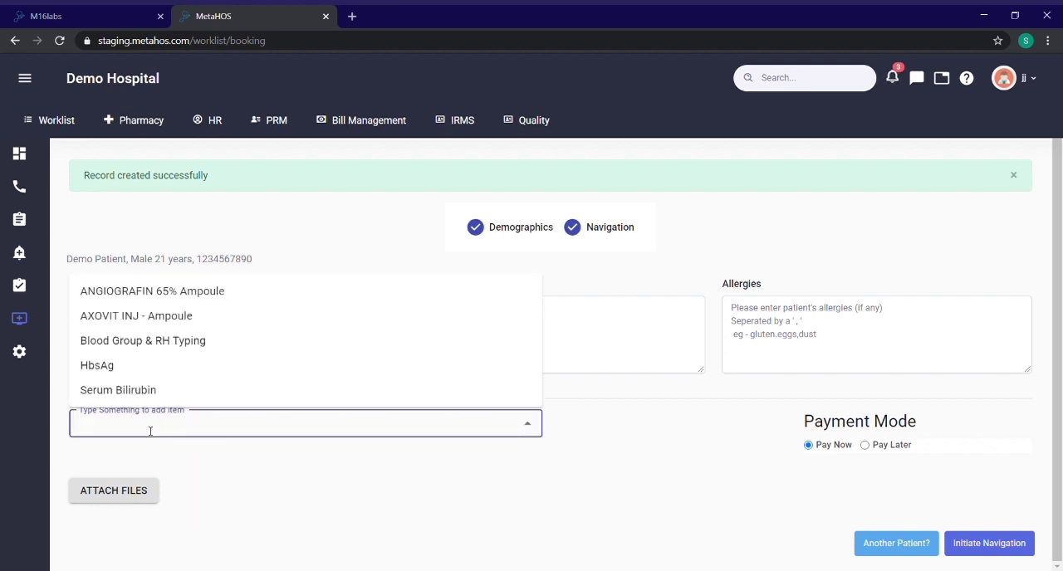
text(consu)
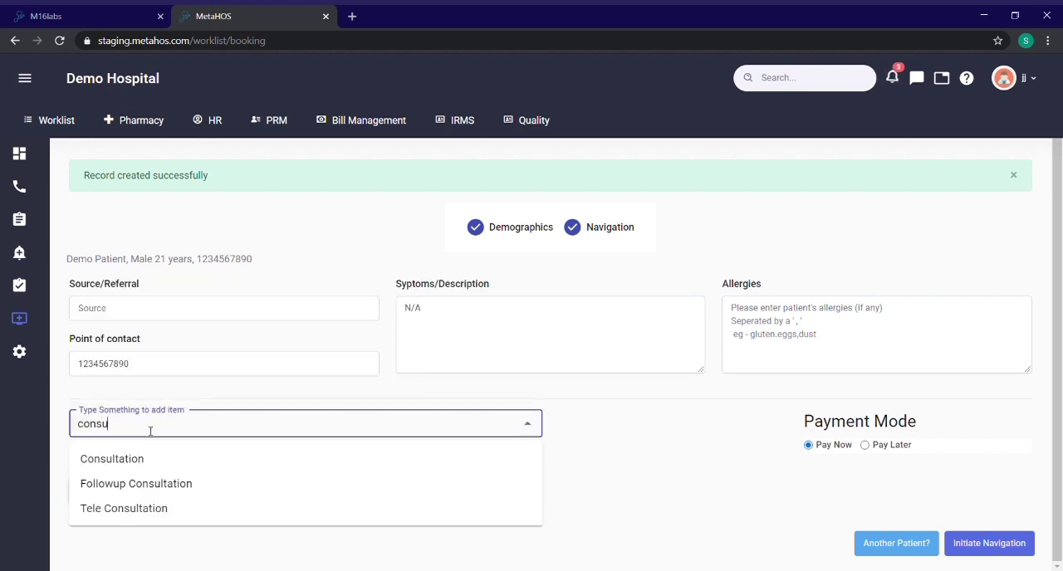
text(ltation)
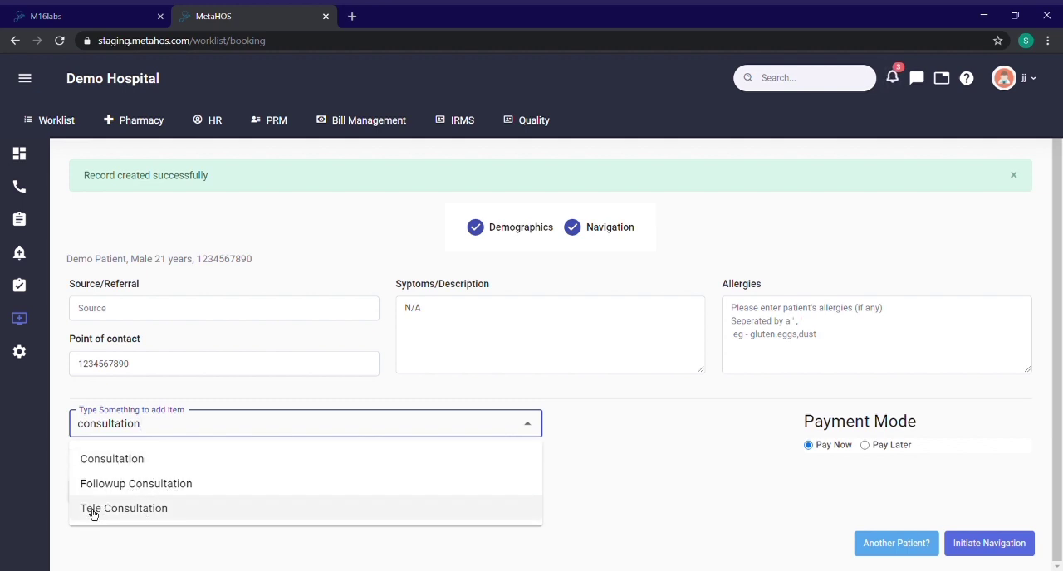
click(109, 467)
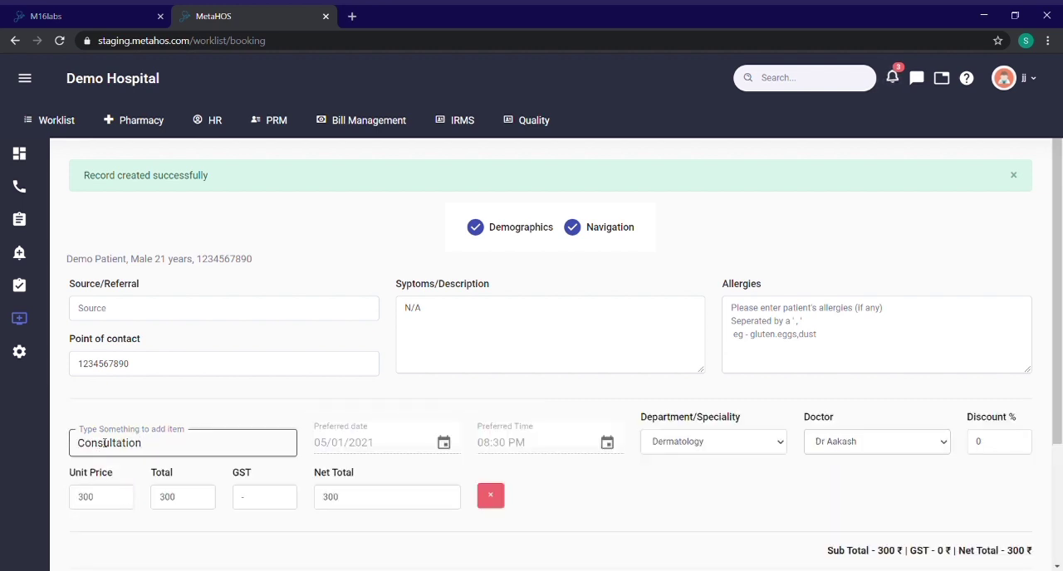
Step: Set the consultation's preferred date to 06/01/2021 and preferred time to 09:30 PM
scroll(269, 433, down, 2)
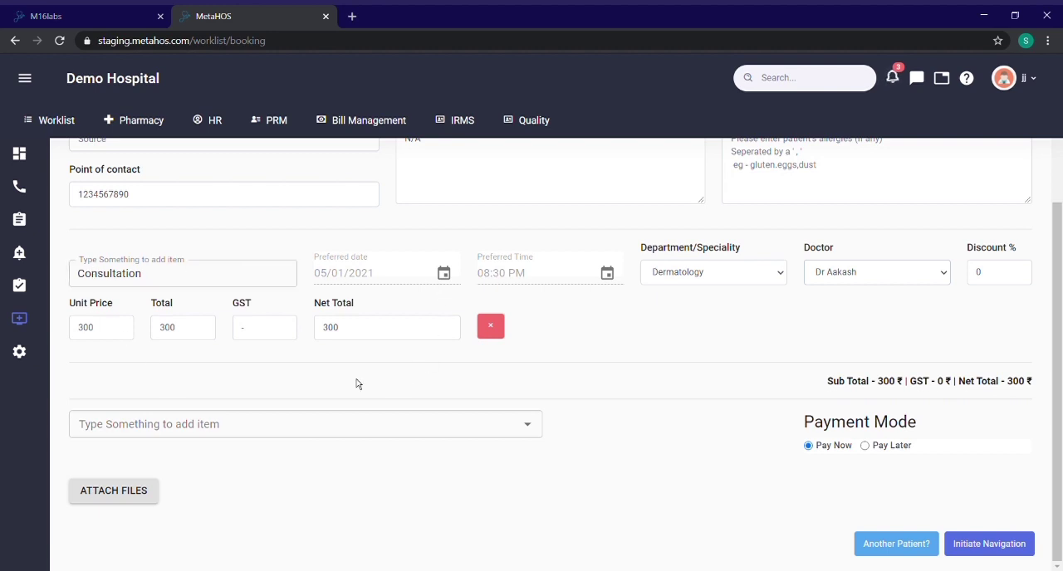
click(452, 287)
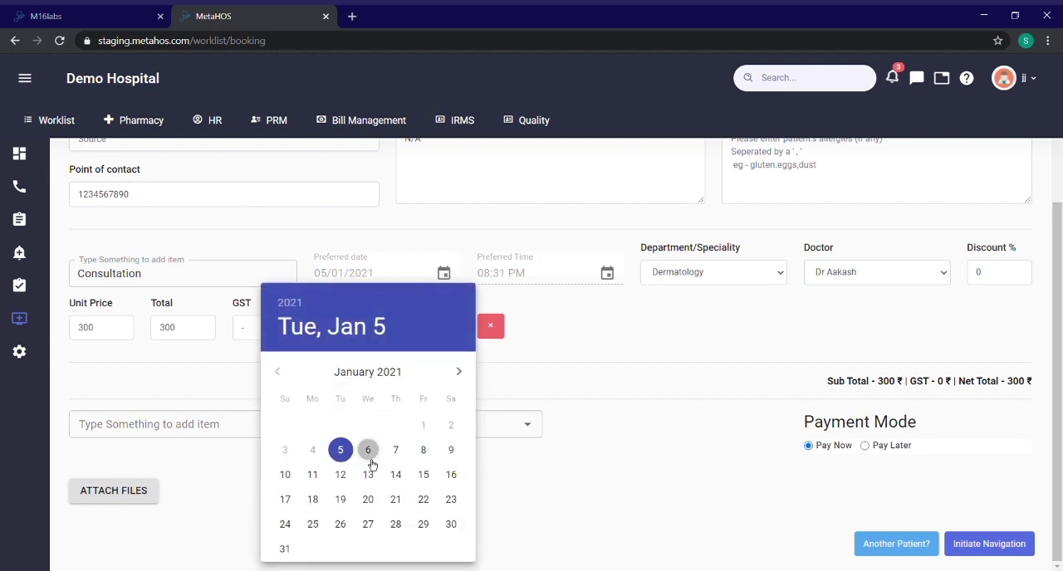
click(368, 453)
click(610, 278)
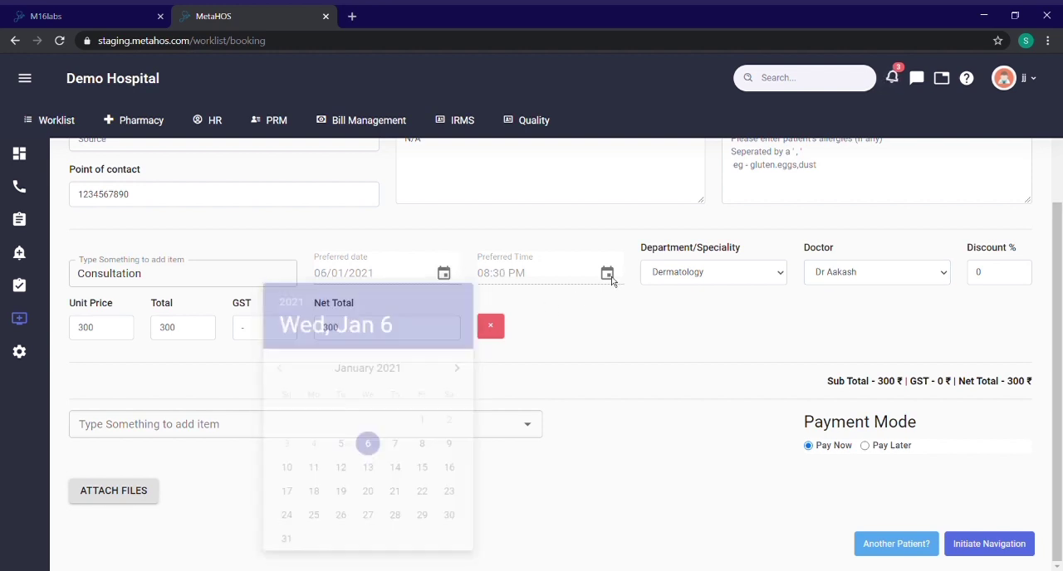
click(610, 278)
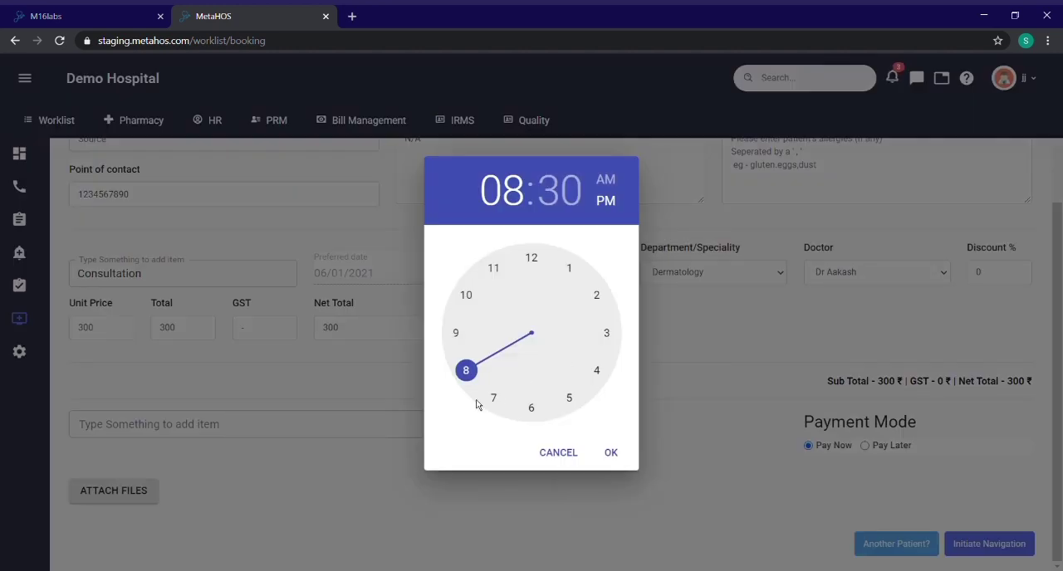
click(459, 342)
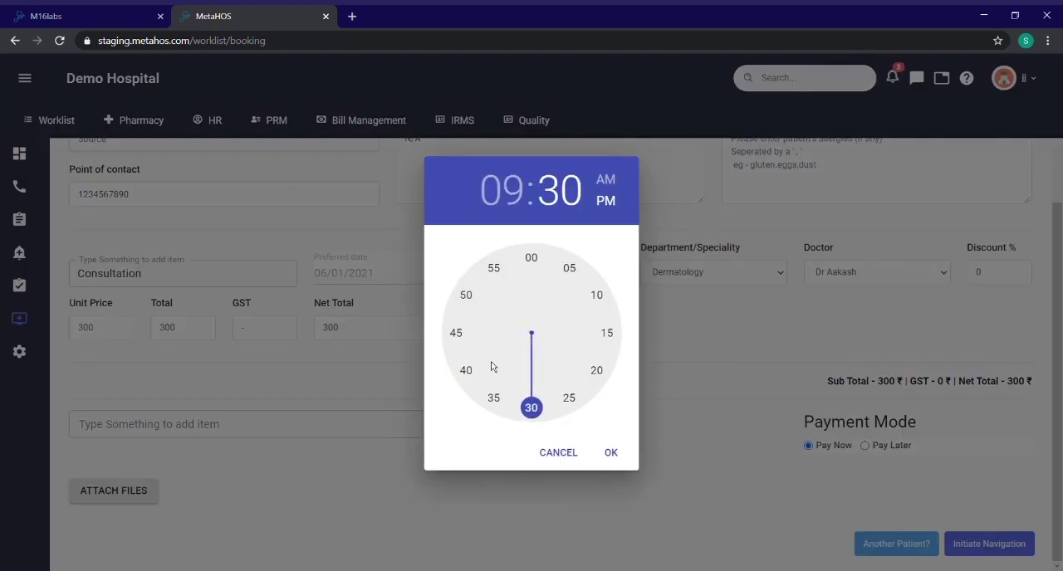
click(618, 462)
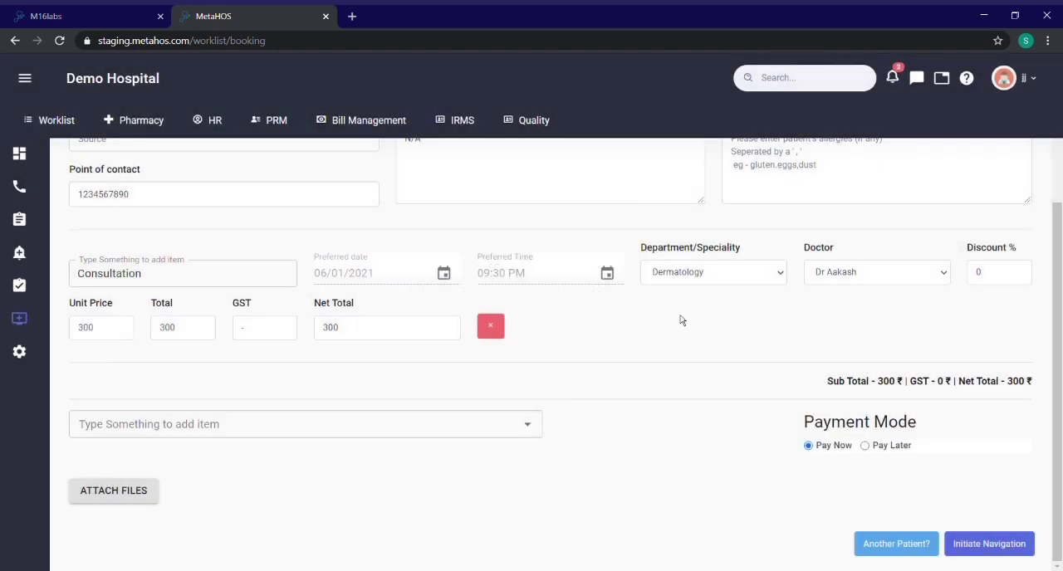
Step: Assign the consultation to the General Medicine department and select its named doctor instead of the Learn entry
click(683, 311)
click(727, 333)
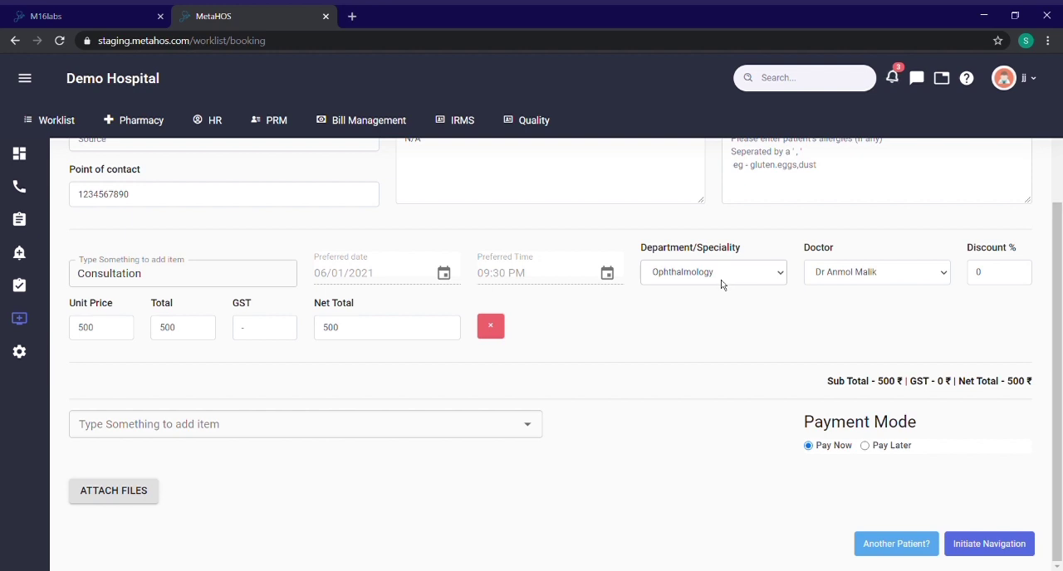
click(682, 312)
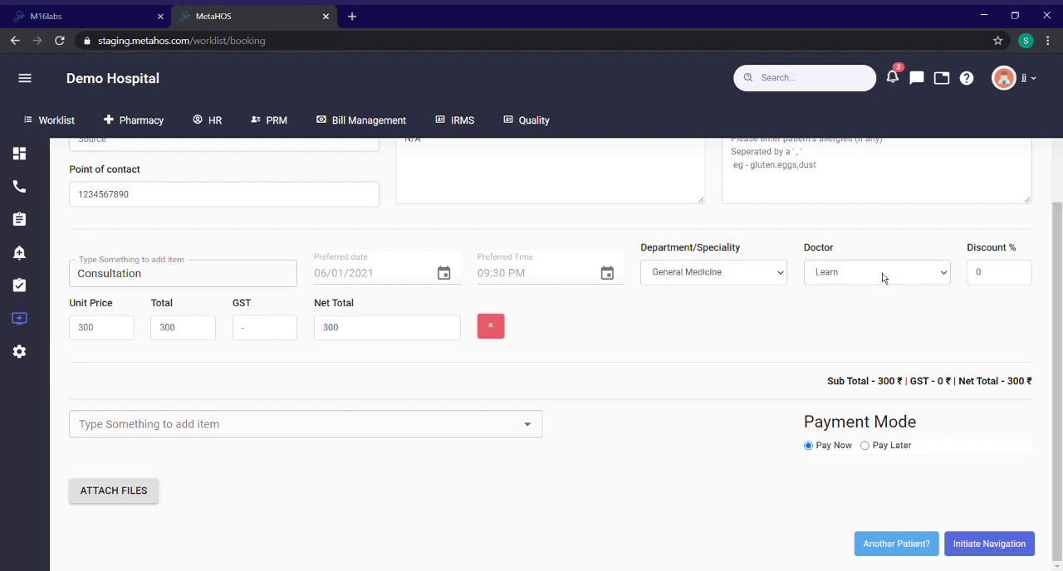
click(857, 367)
Step: Apply a 5% discount to the consultation
drag(993, 279, 975, 280)
click(988, 281)
text(5)
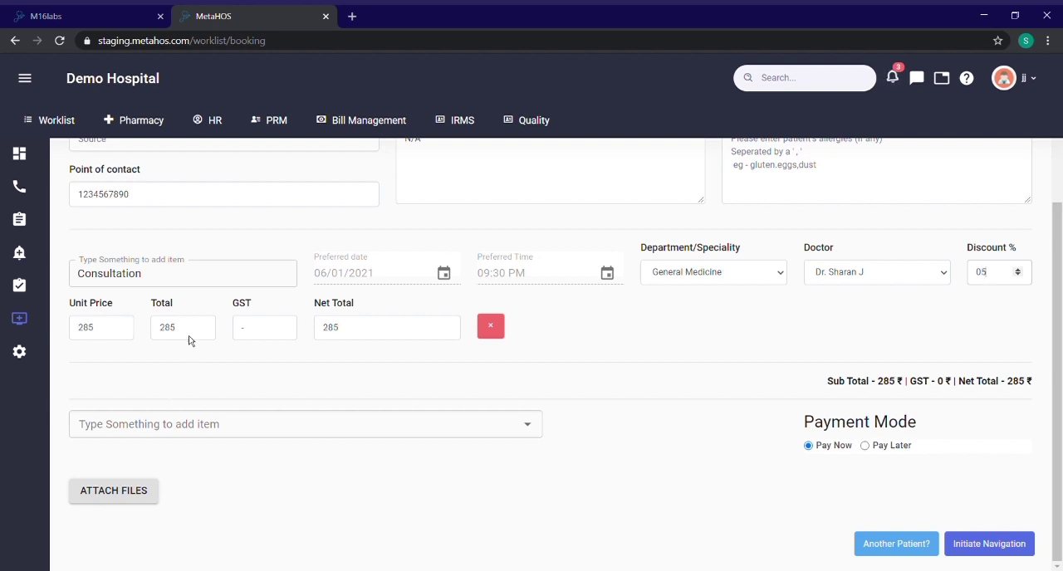
Step: Search the service items for "crocin" and add the second CROCIN 1000 1000 mg Tablet entry to the booking
click(247, 426)
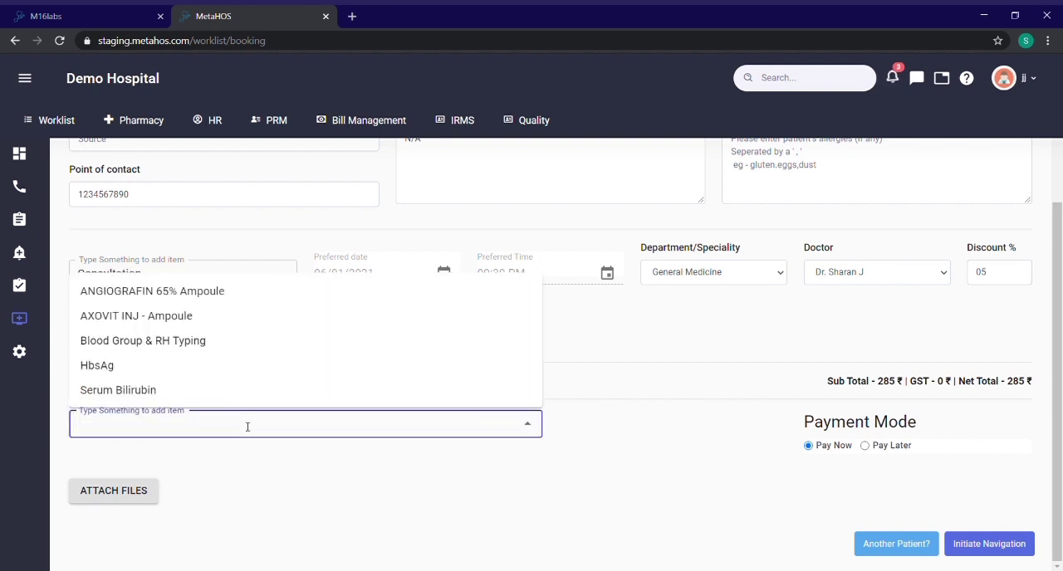
text(c)
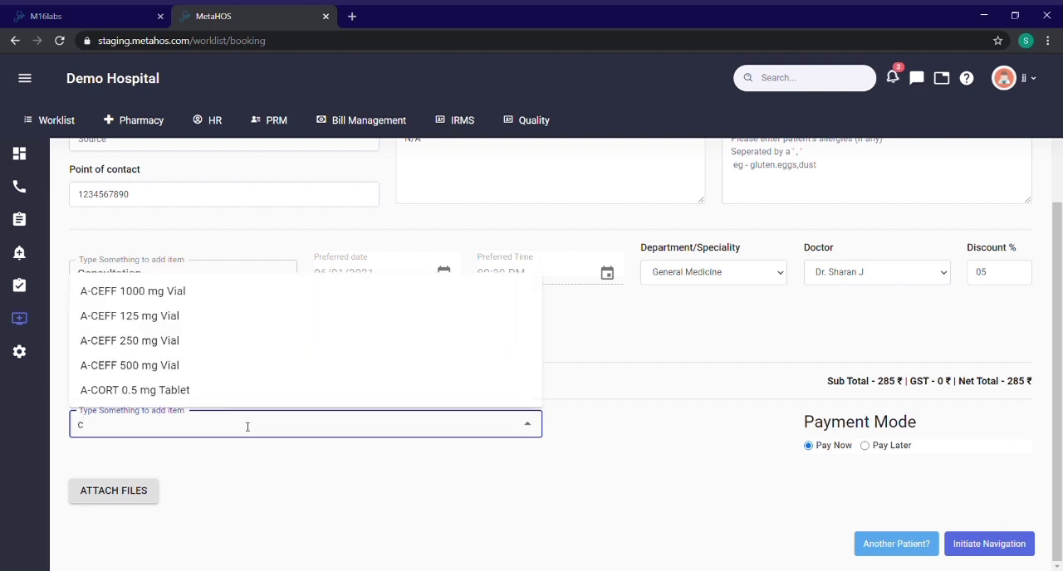
text(rocin)
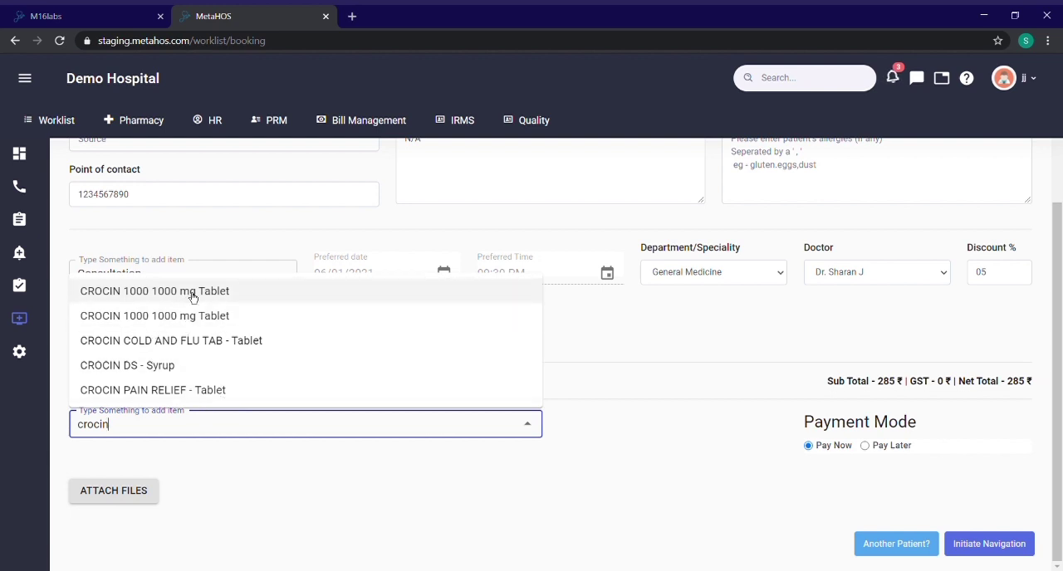
click(183, 320)
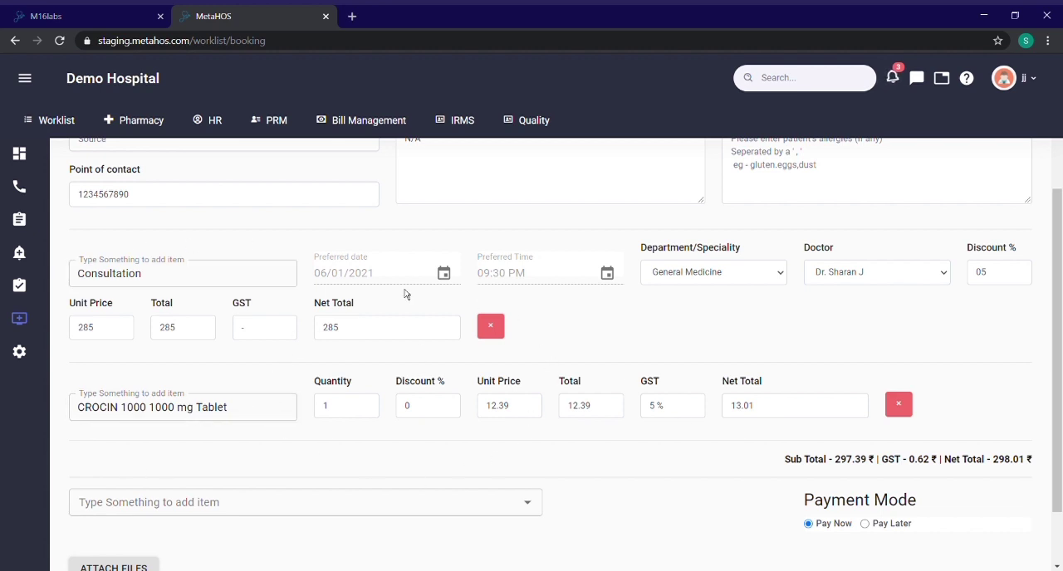
Step: Initiate the navigation with the Pay Now mode and examine the card and link payment options
scroll(919, 495, down, 1)
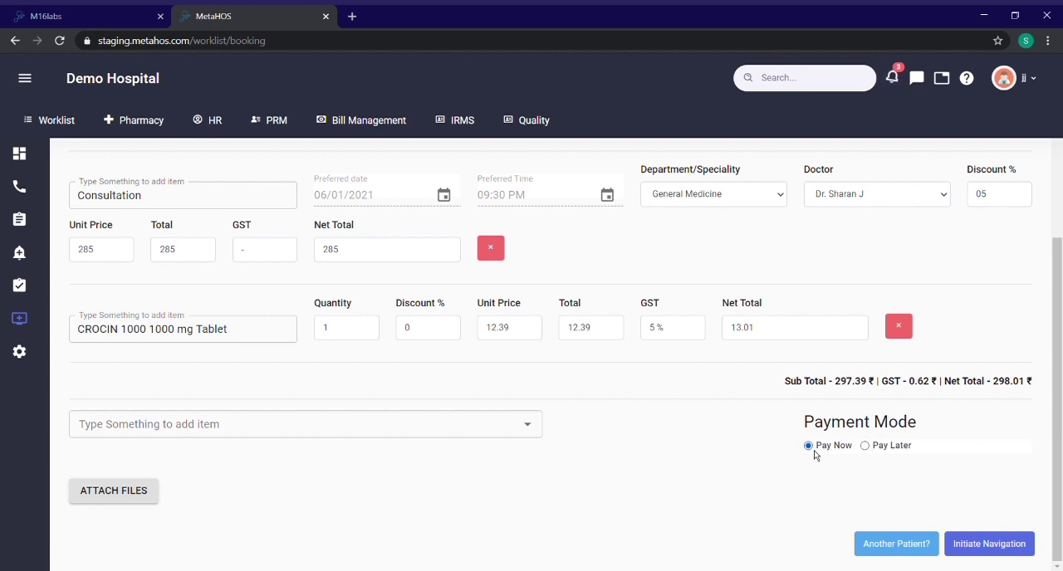
click(994, 546)
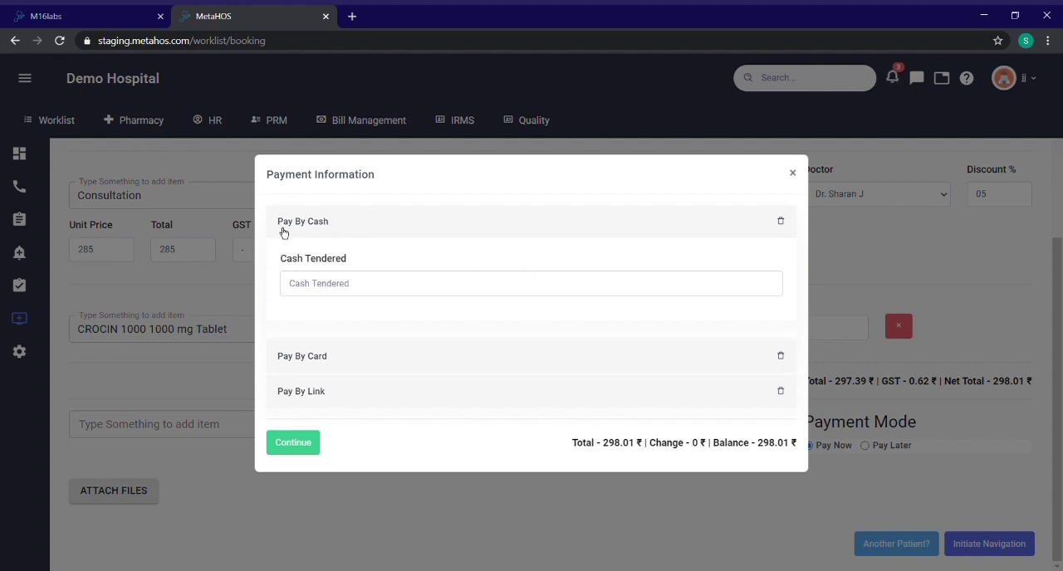
click(383, 360)
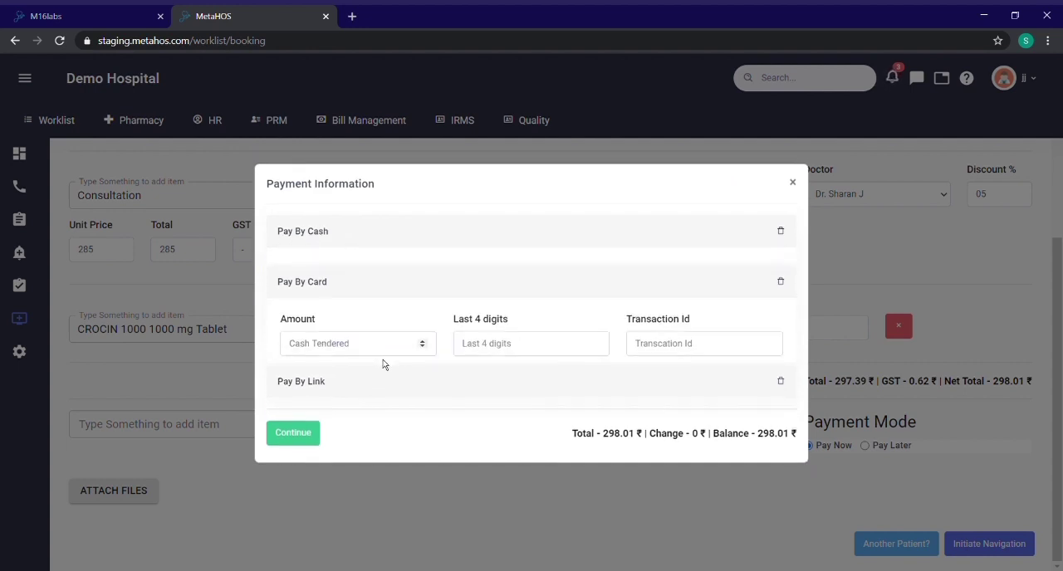
click(352, 394)
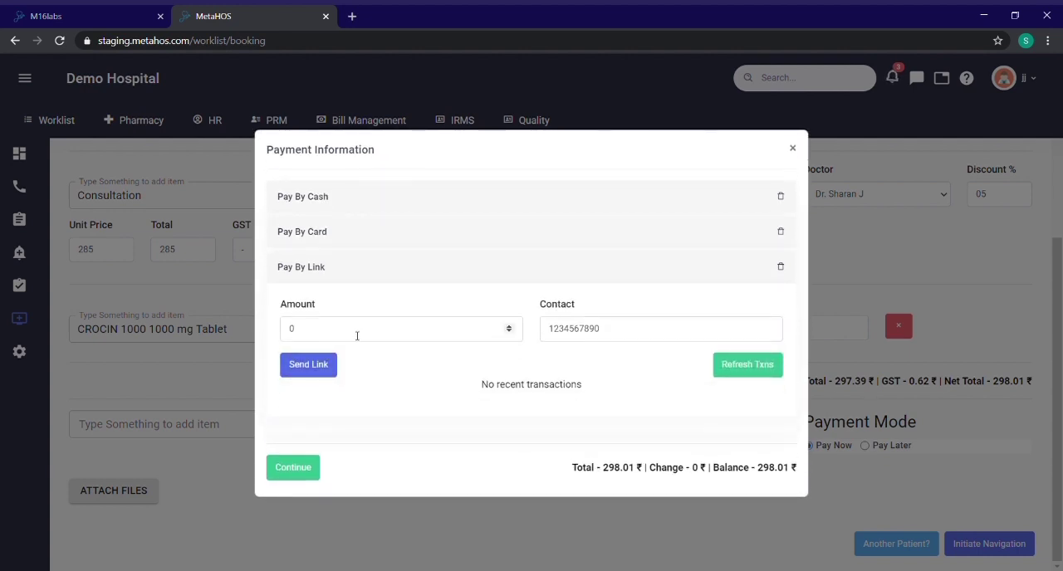
drag(609, 336, 548, 331)
click(621, 334)
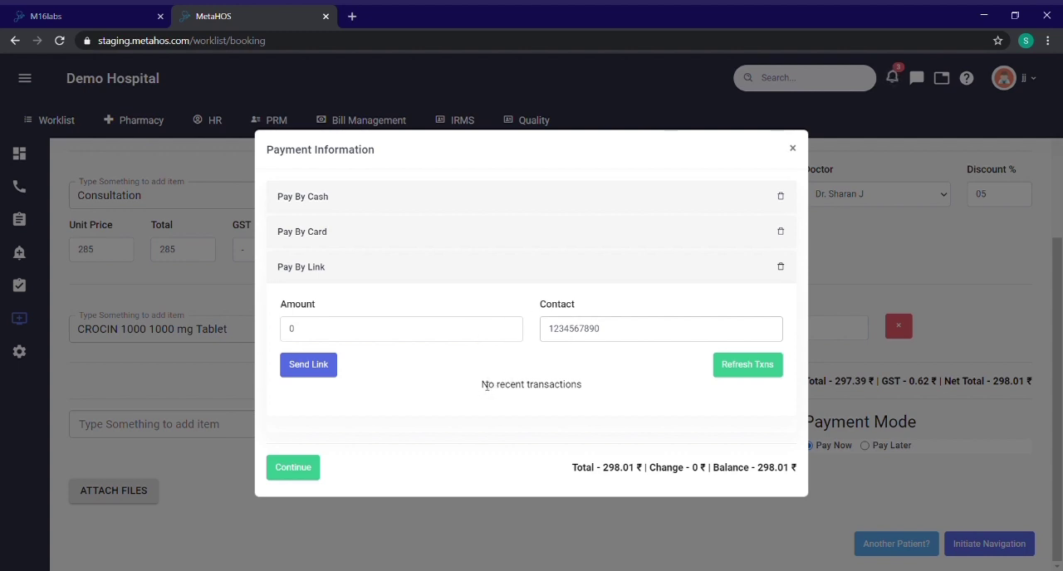
drag(487, 387, 589, 390)
click(589, 392)
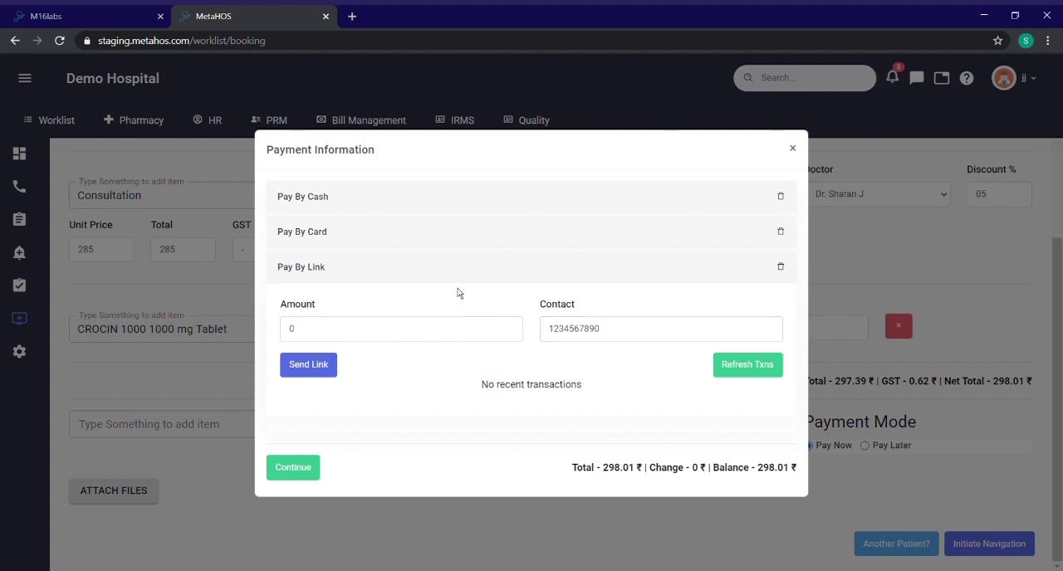
Step: Enter 100 as the cash tendered and check the payment total and remaining balance
click(479, 201)
click(311, 284)
text(100)
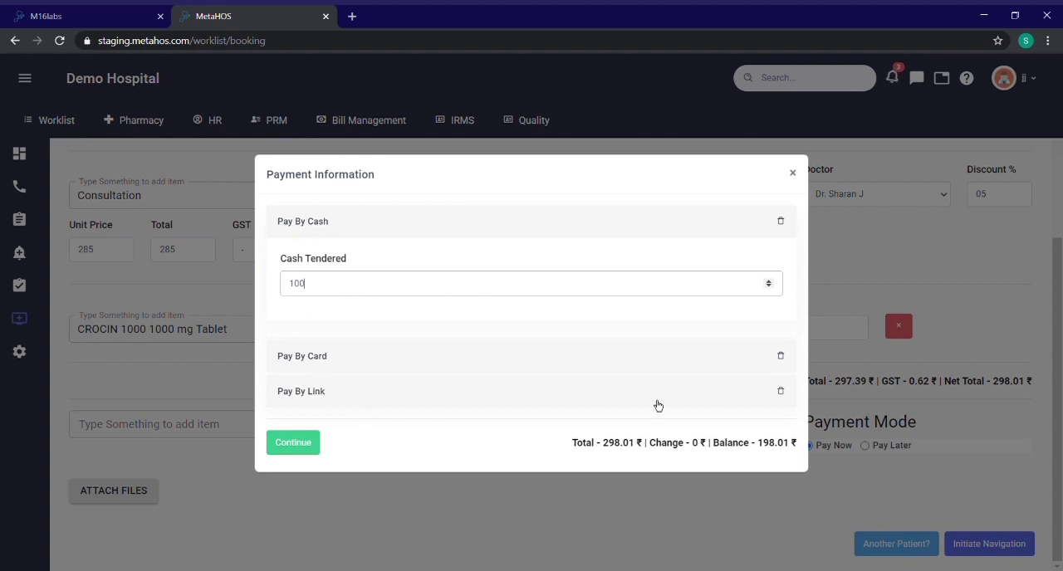
drag(573, 444, 626, 445)
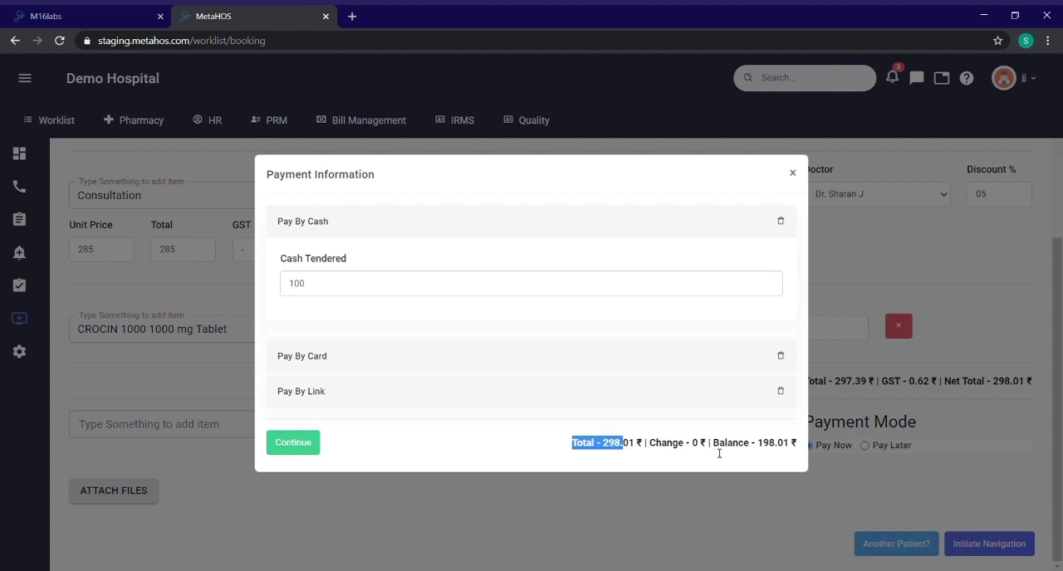
drag(713, 444, 788, 448)
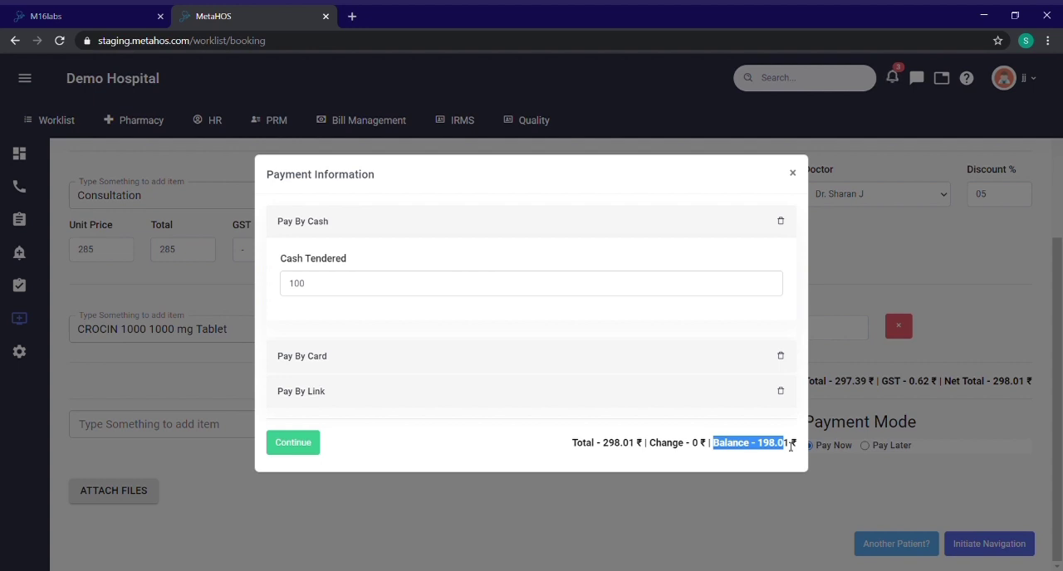
Step: Set the cash tendered to 298.01 and complete the payment, dismissing the bill's print dialog without printing
click(406, 296)
key(ctrl+a)
text(298)
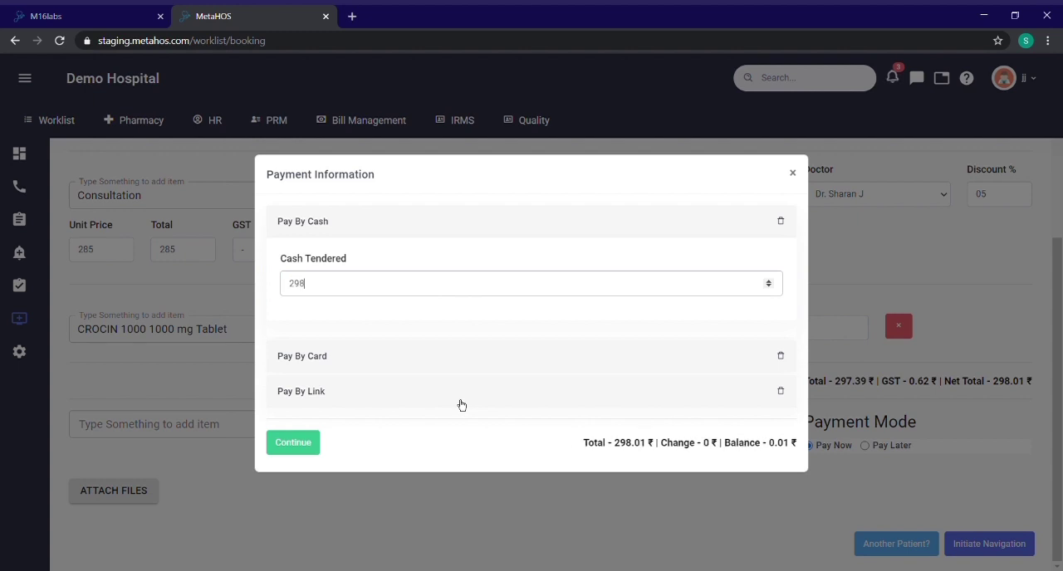
text(.01)
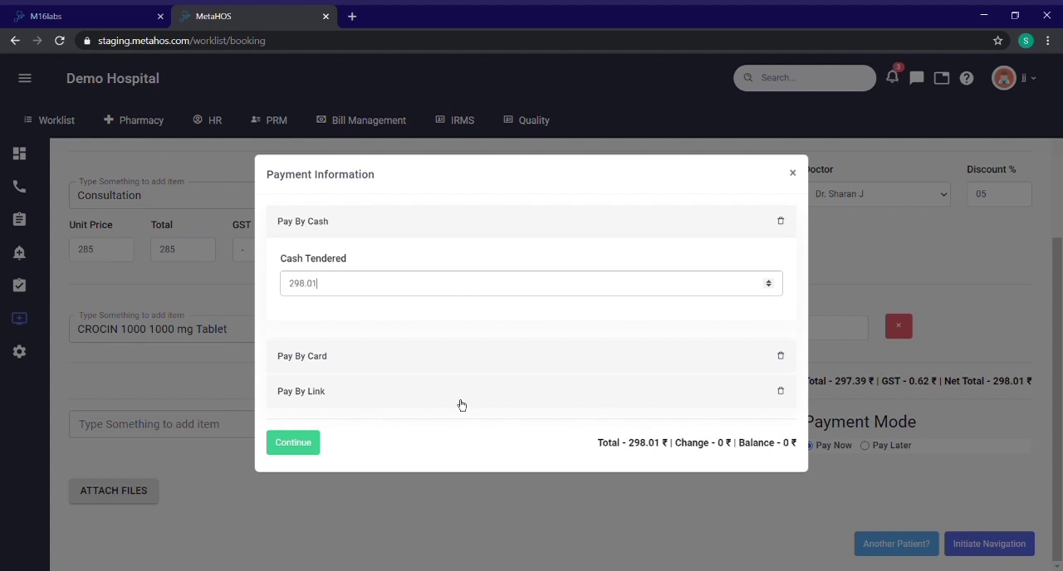
click(294, 445)
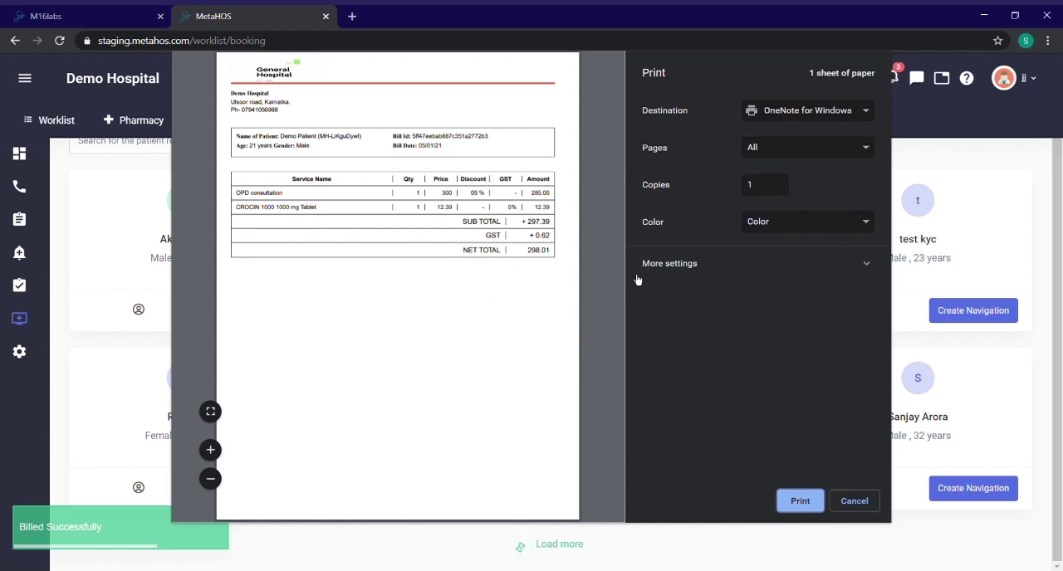
click(847, 508)
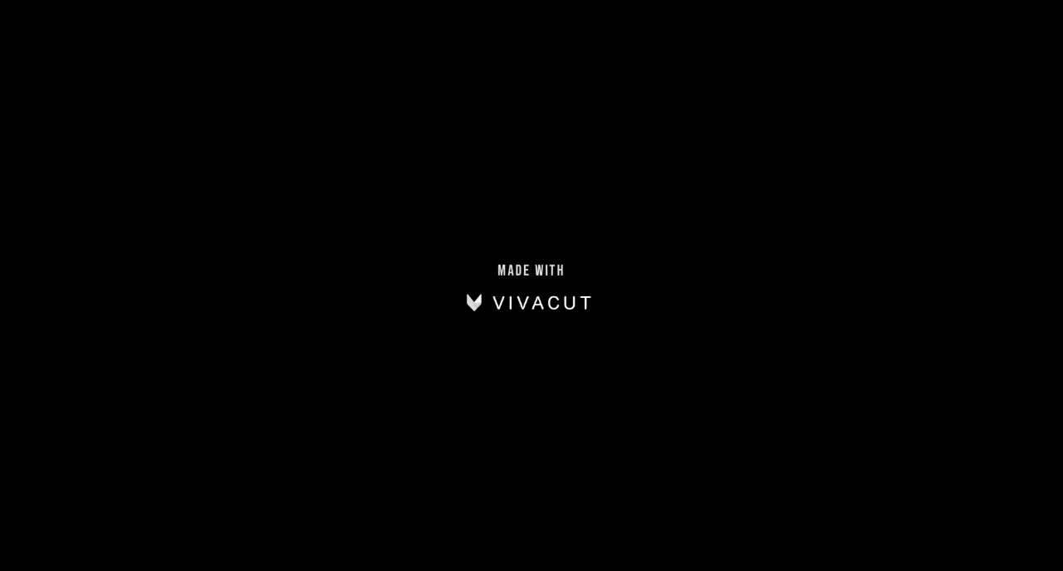